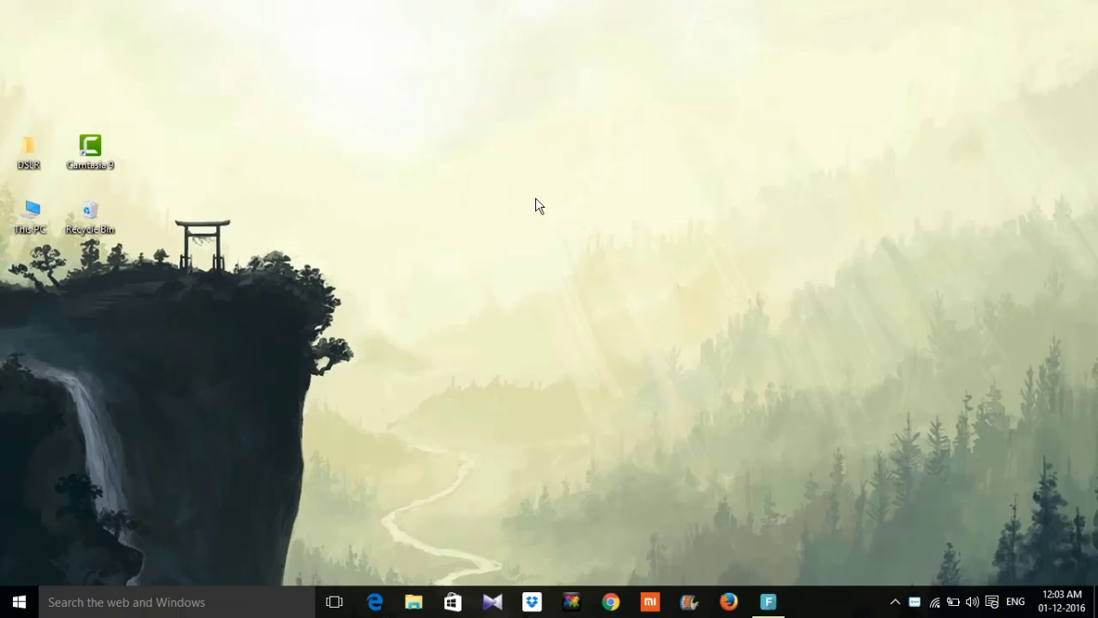
Open Chrome and search the web for "recuva".
{"action": "left_click", "coordinate": [642, 403]}
{"action": "left_click", "coordinate": [611, 602]}
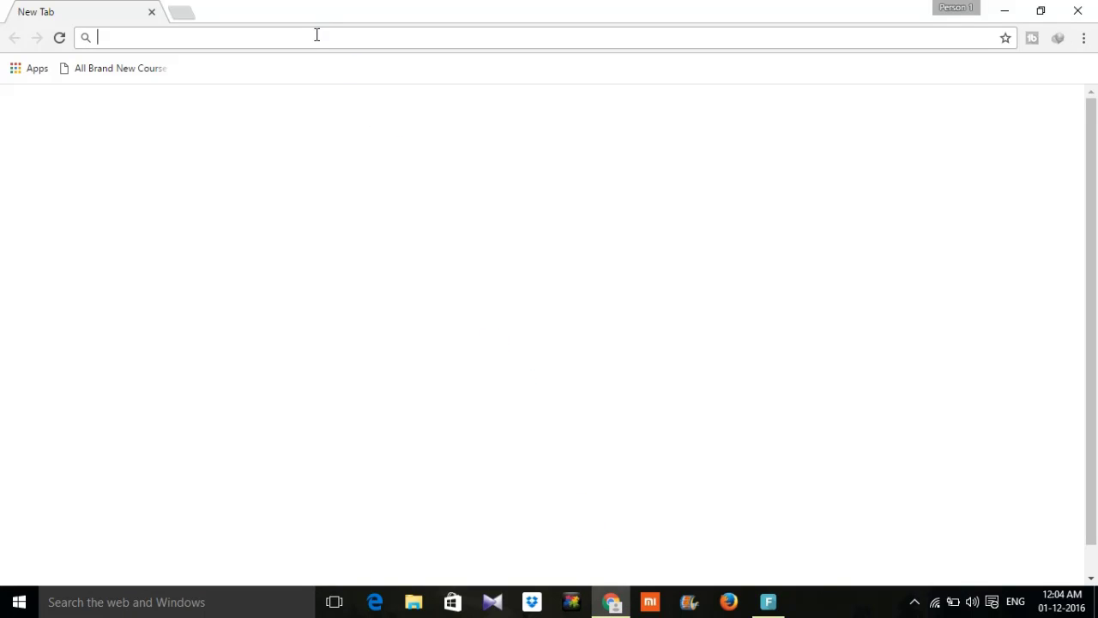
{"action": "left_click", "coordinate": [317, 35]}
{"action": "type", "text": "re"}
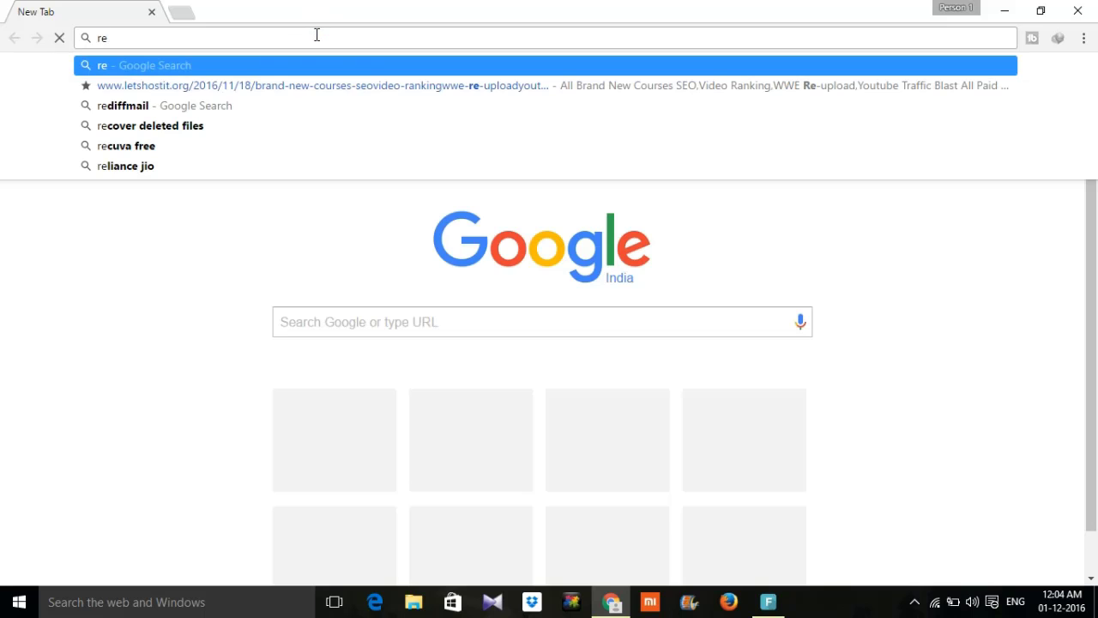
{"action": "type", "text": "c"}
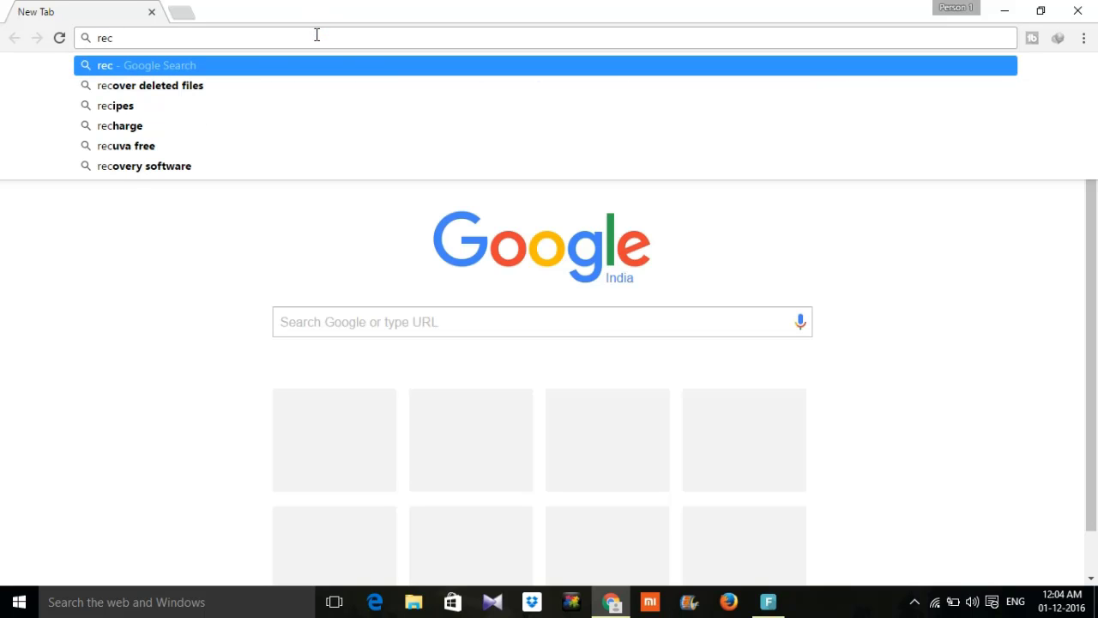
{"action": "type", "text": "uva"}
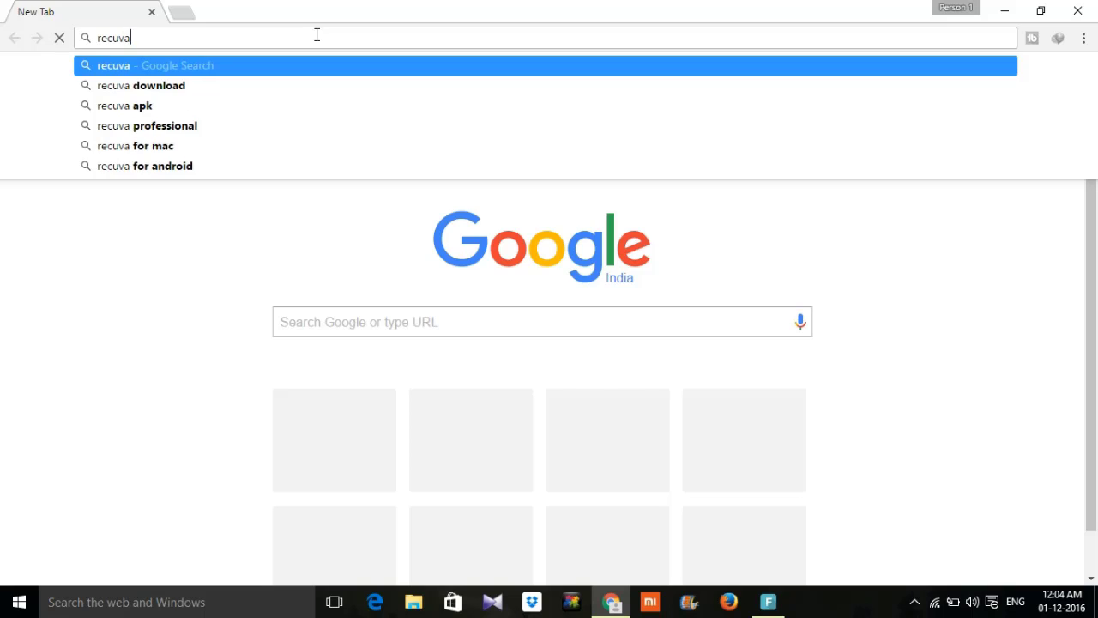
{"action": "key", "text": "Return"}
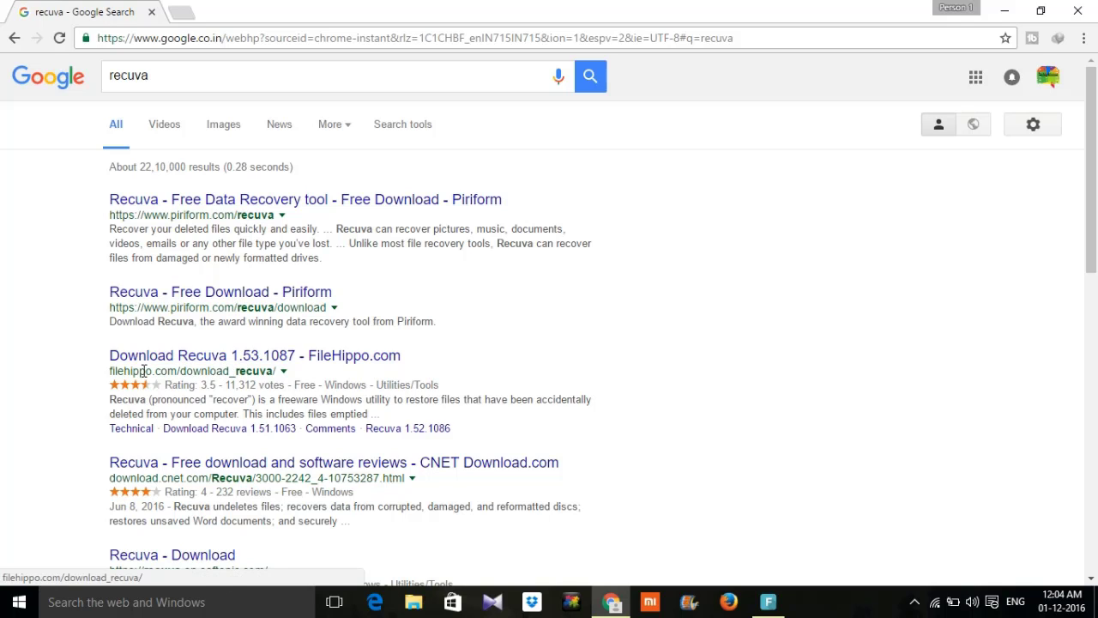
Download the latest Recuva version from the FileHippo search result as rcsetup153_2.exe, and close the browser.
{"action": "left_click_drag", "start_coordinate": [106, 370], "coordinate": [284, 374]}
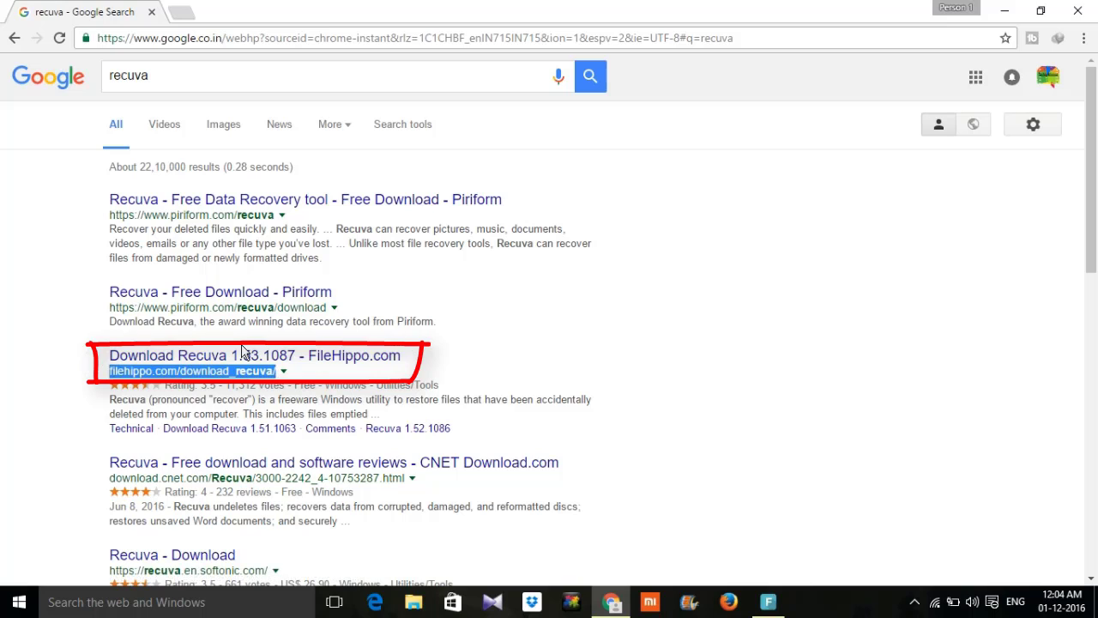
{"action": "left_click", "coordinate": [243, 357]}
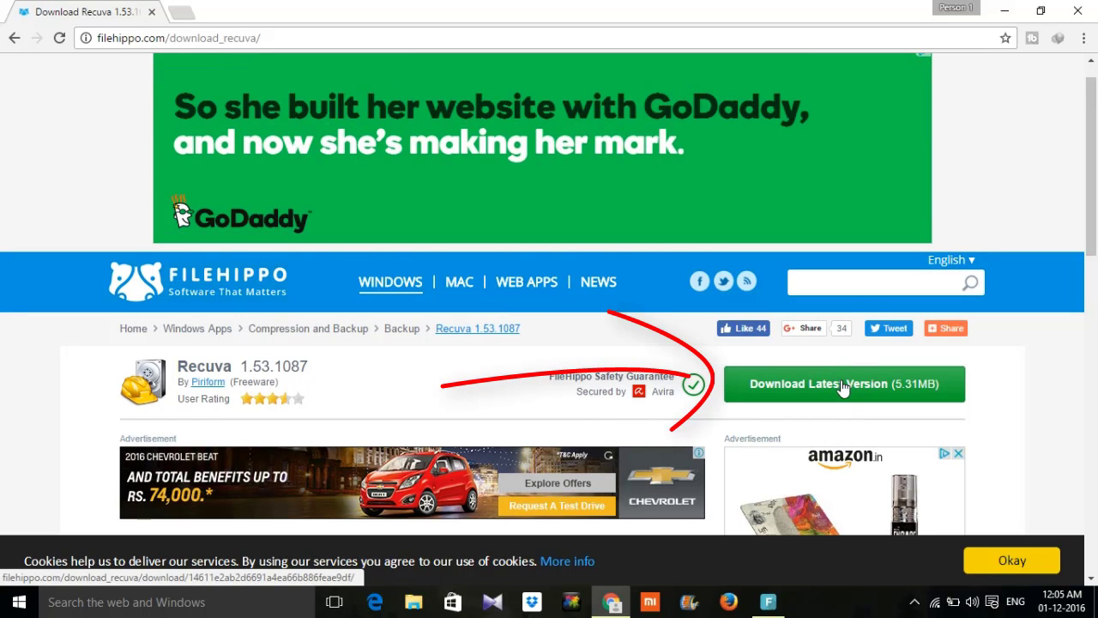
{"action": "left_click", "coordinate": [840, 383]}
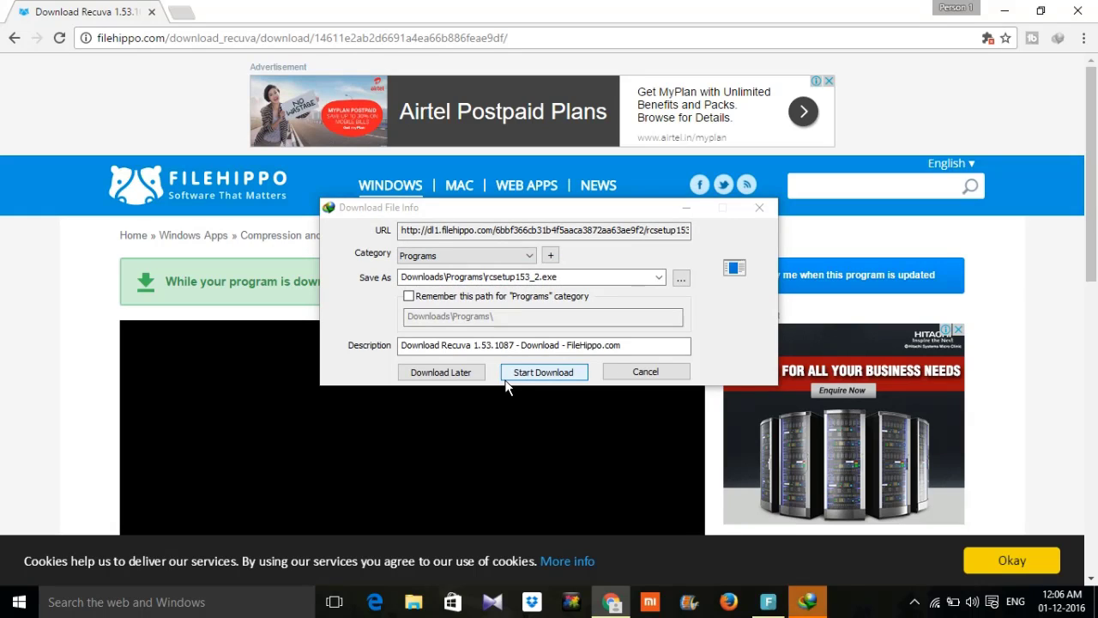
{"action": "left_click", "coordinate": [523, 374]}
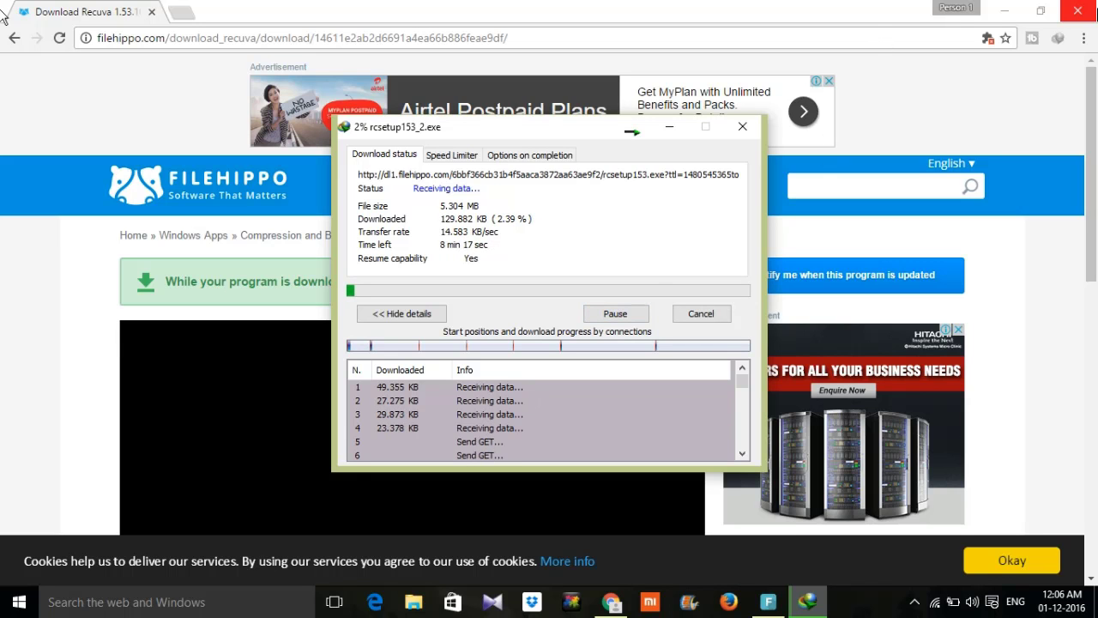
{"action": "left_click", "coordinate": [1078, 11]}
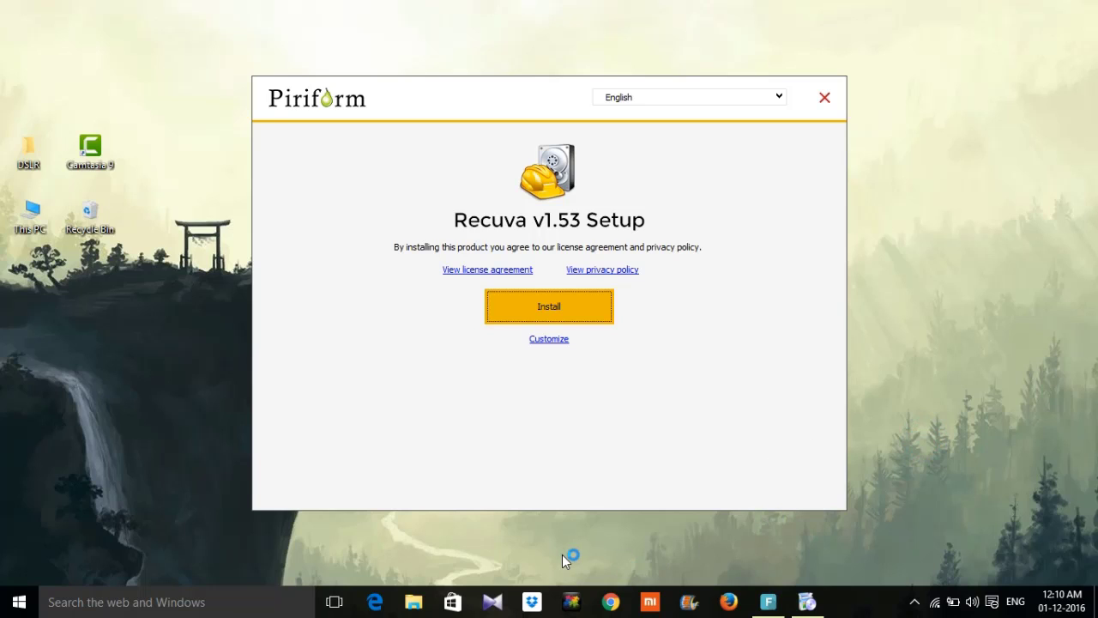
Install Recuva v1.53 and finish the setup by running Recuva with the release notes option turned off.
{"action": "left_click", "coordinate": [524, 311]}
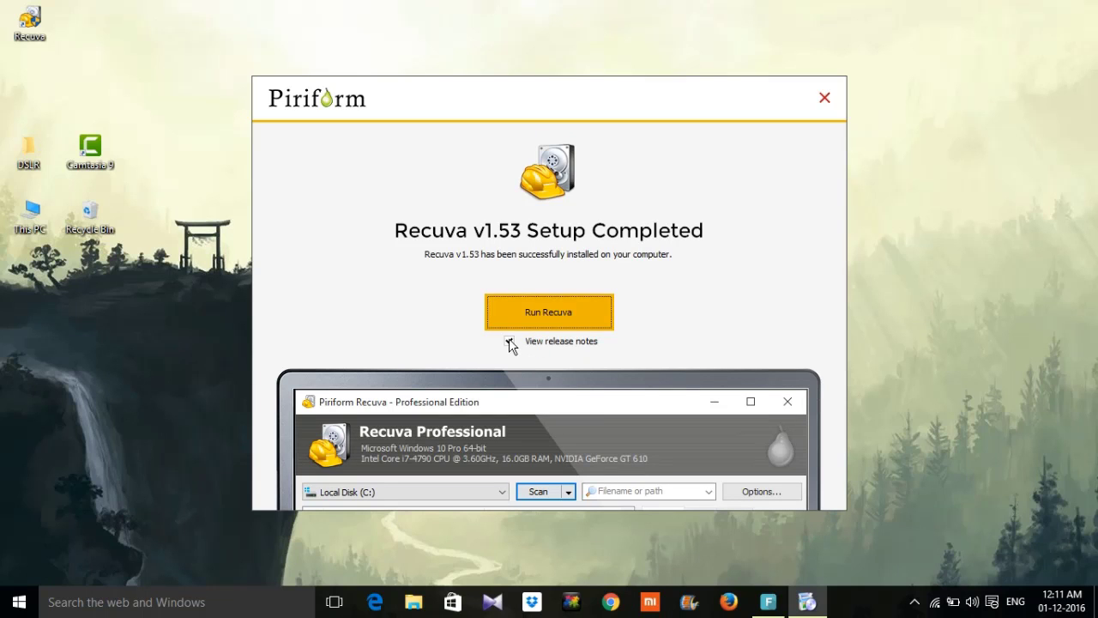
{"action": "left_click", "coordinate": [508, 341]}
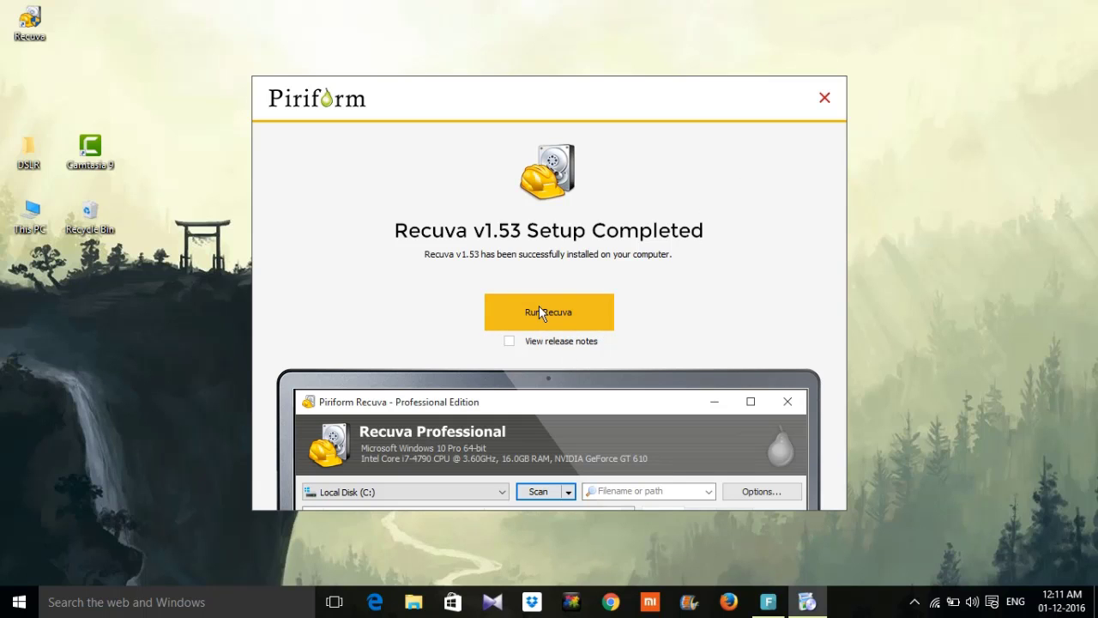
{"action": "left_click", "coordinate": [538, 309]}
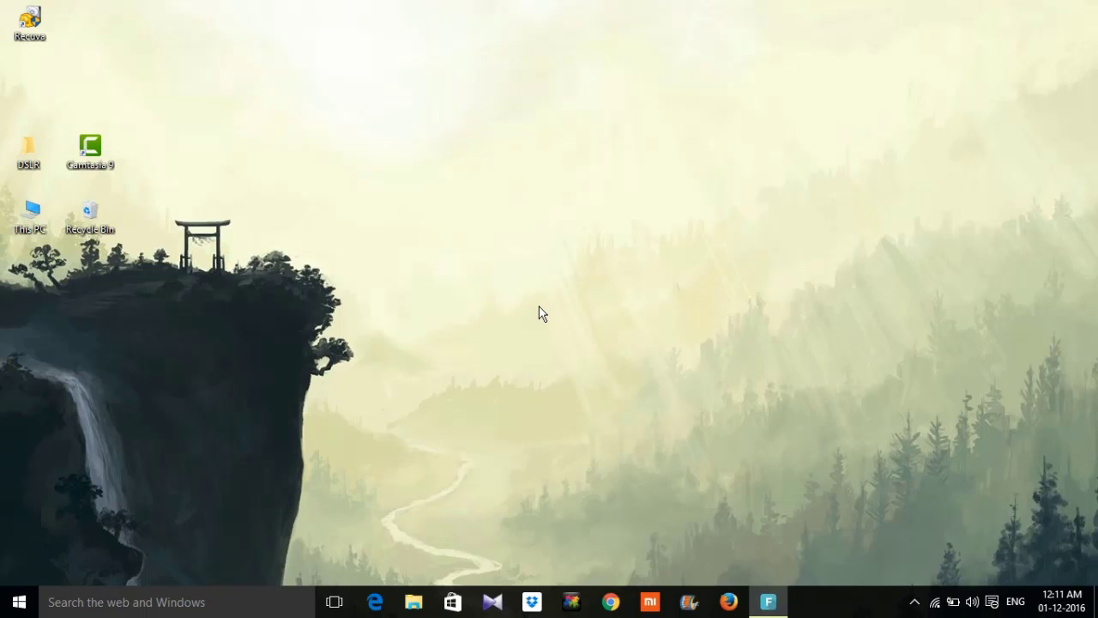
Open Local Disk (D:) from This PC and preview the #TECHNOMINIONS PNG image, closing the viewer when done.
{"action": "double_click", "coordinate": [32, 213]}
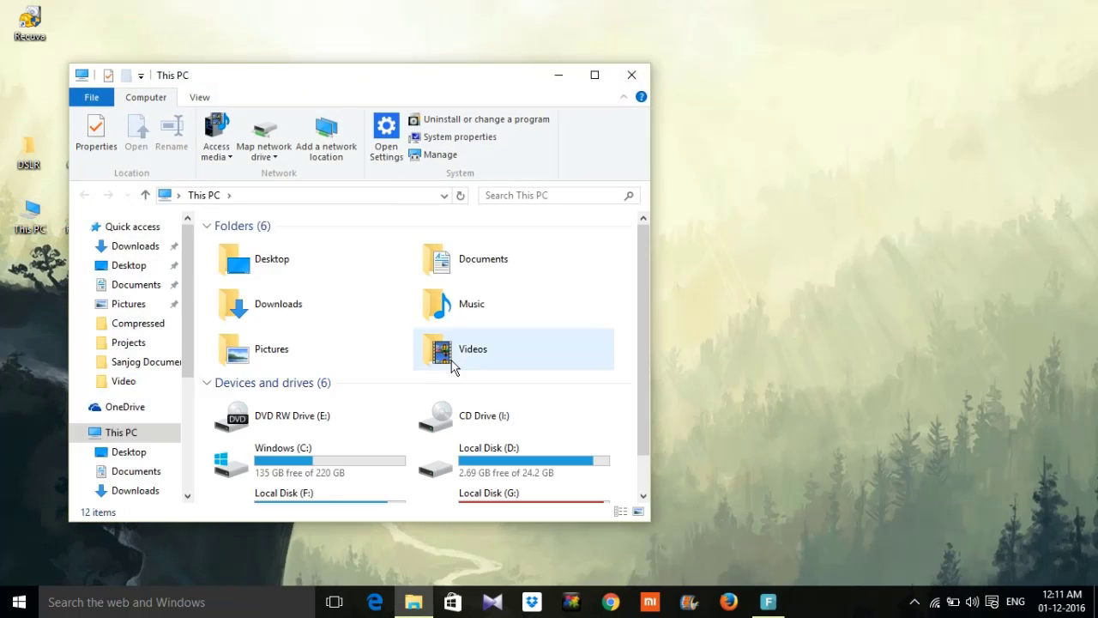
{"action": "double_click", "coordinate": [474, 476]}
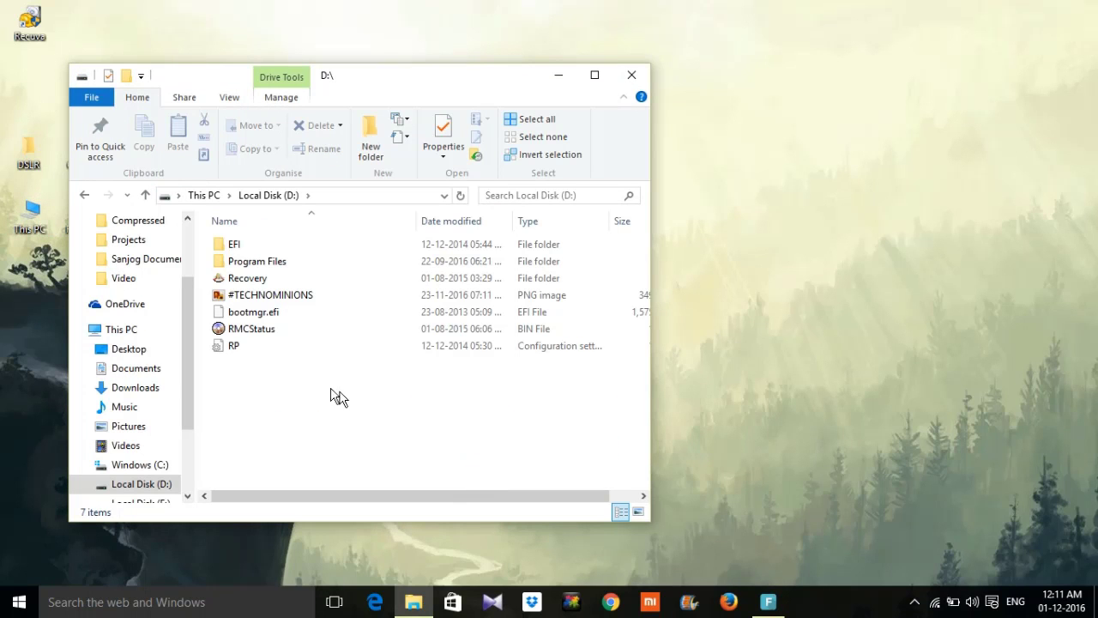
{"action": "left_click", "coordinate": [272, 300]}
{"action": "double_click", "coordinate": [277, 302]}
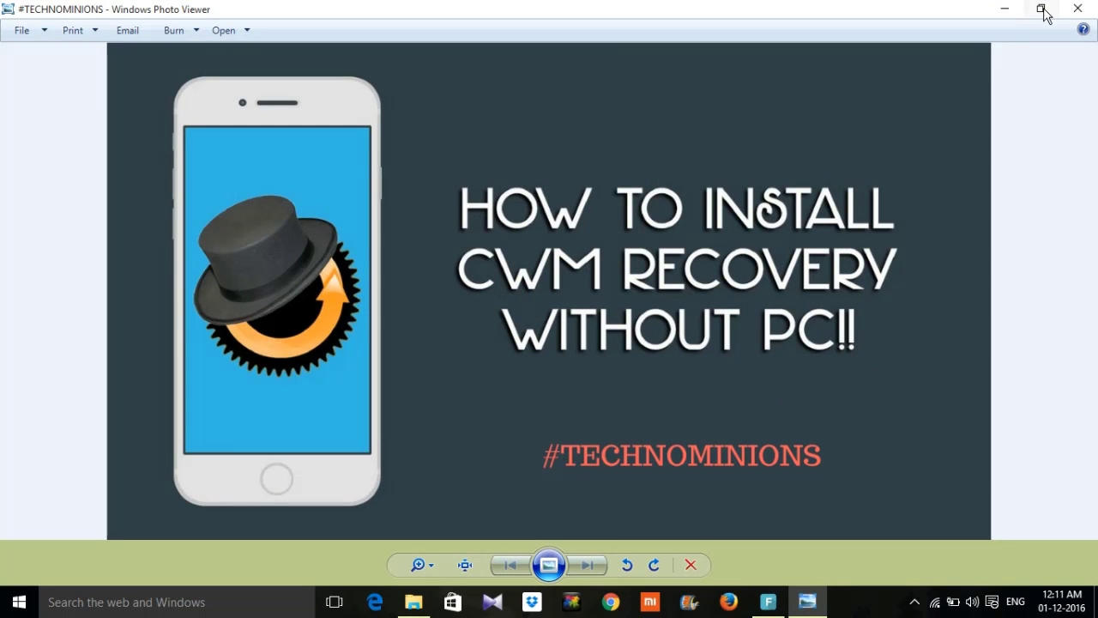
{"action": "left_click", "coordinate": [1078, 8]}
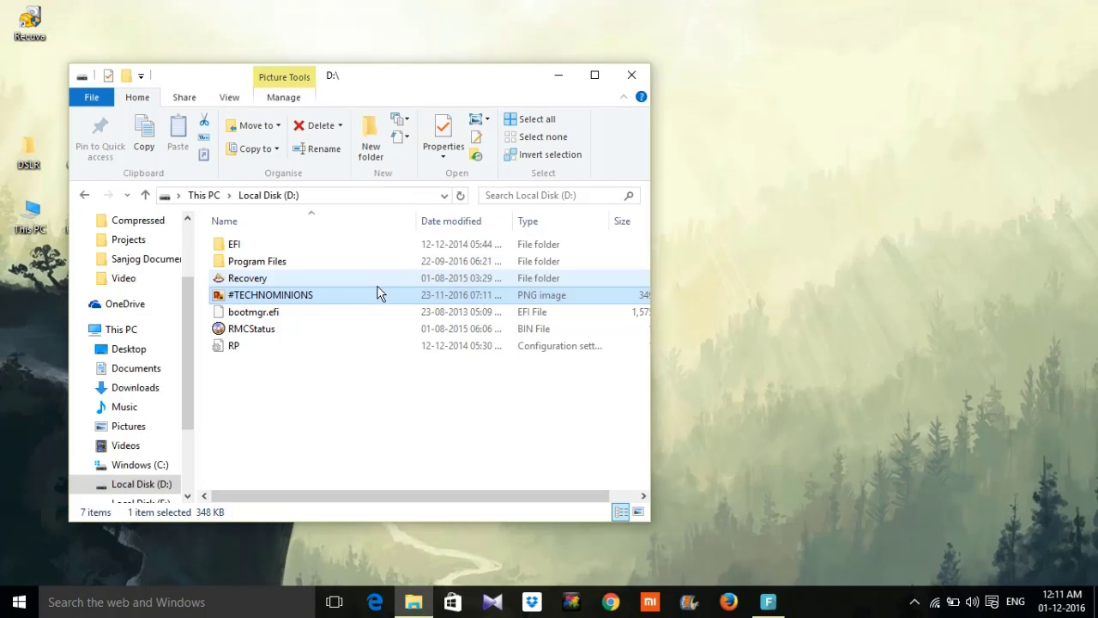
Delete the #TECHNOMINIONS image from Local Disk (D:) to the Recycle Bin and close the folder window.
{"action": "right_click", "coordinate": [340, 295]}
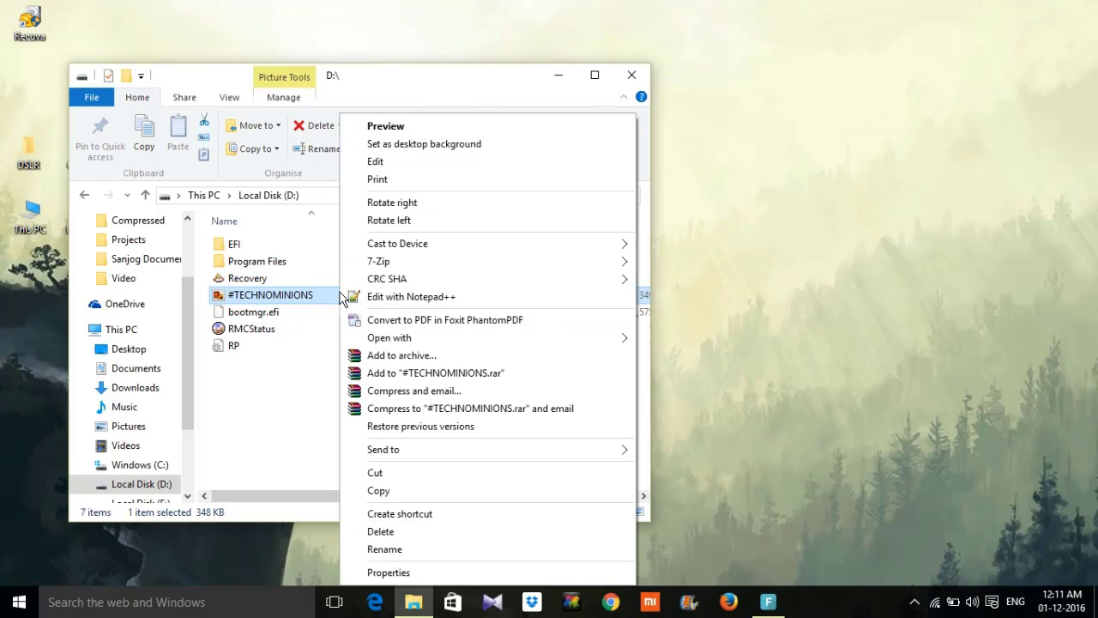
{"action": "left_click", "coordinate": [381, 531]}
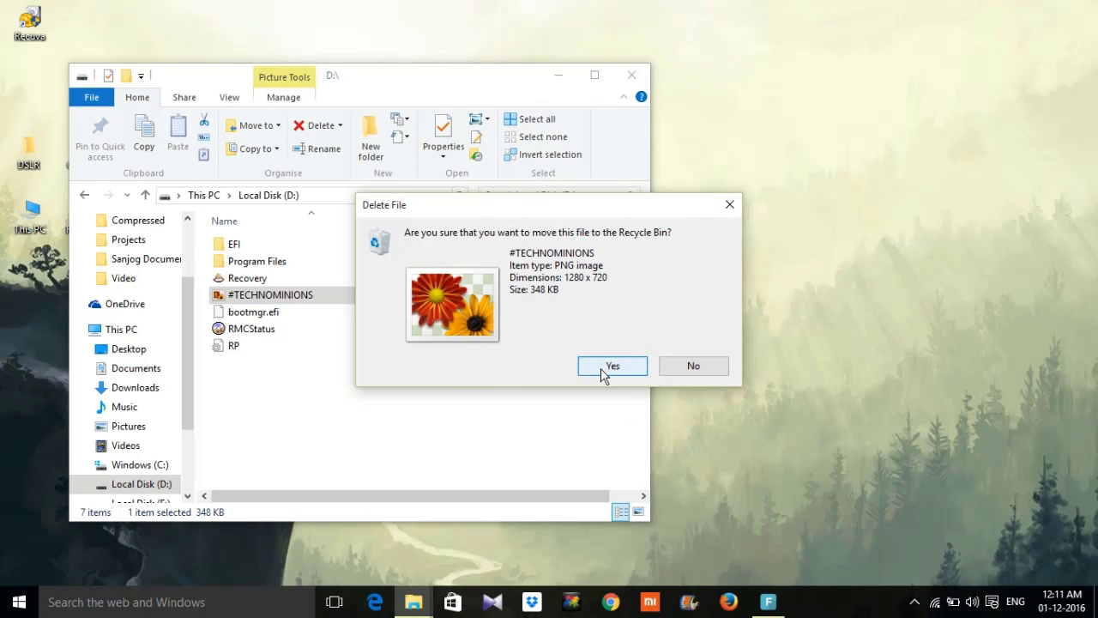
{"action": "left_click", "coordinate": [609, 366]}
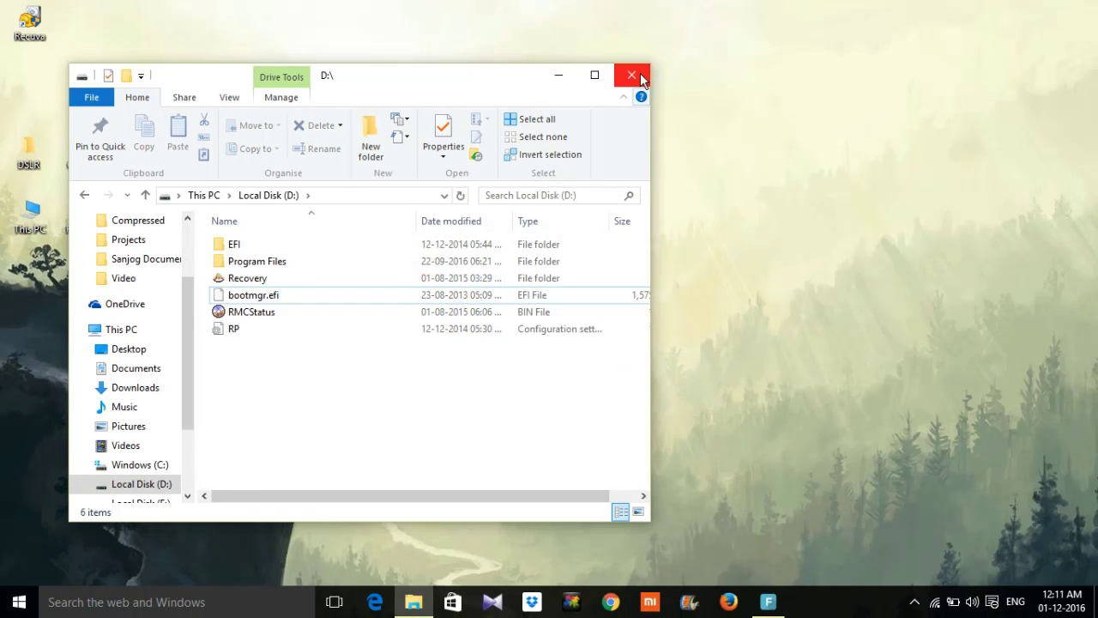
{"action": "left_click", "coordinate": [632, 77]}
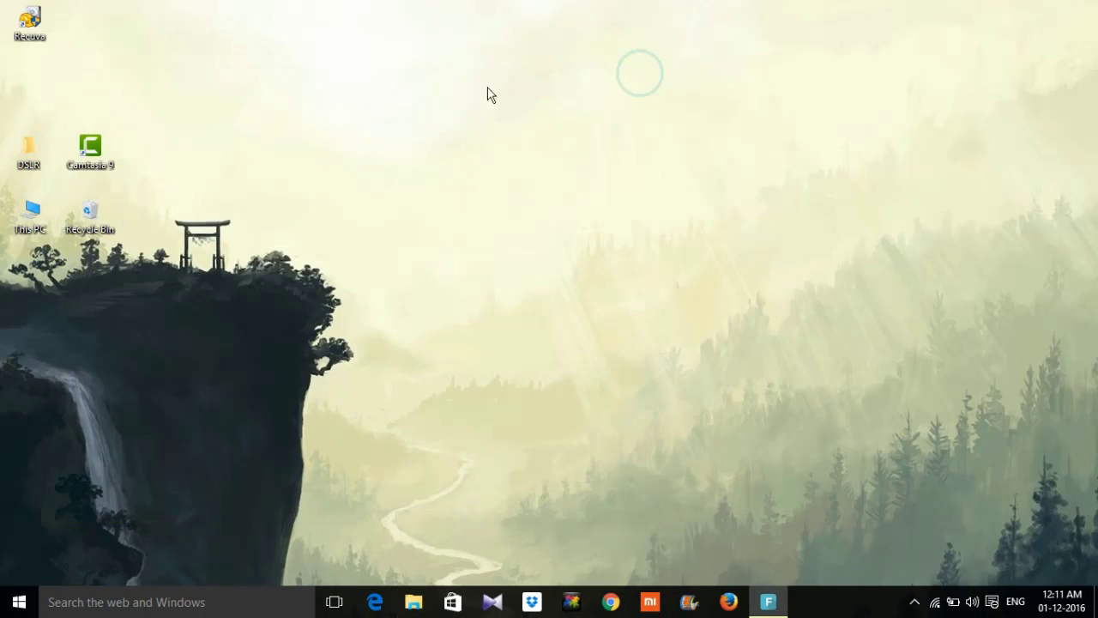
Permanently delete everything in the Recycle Bin and close its window.
{"action": "double_click", "coordinate": [86, 207]}
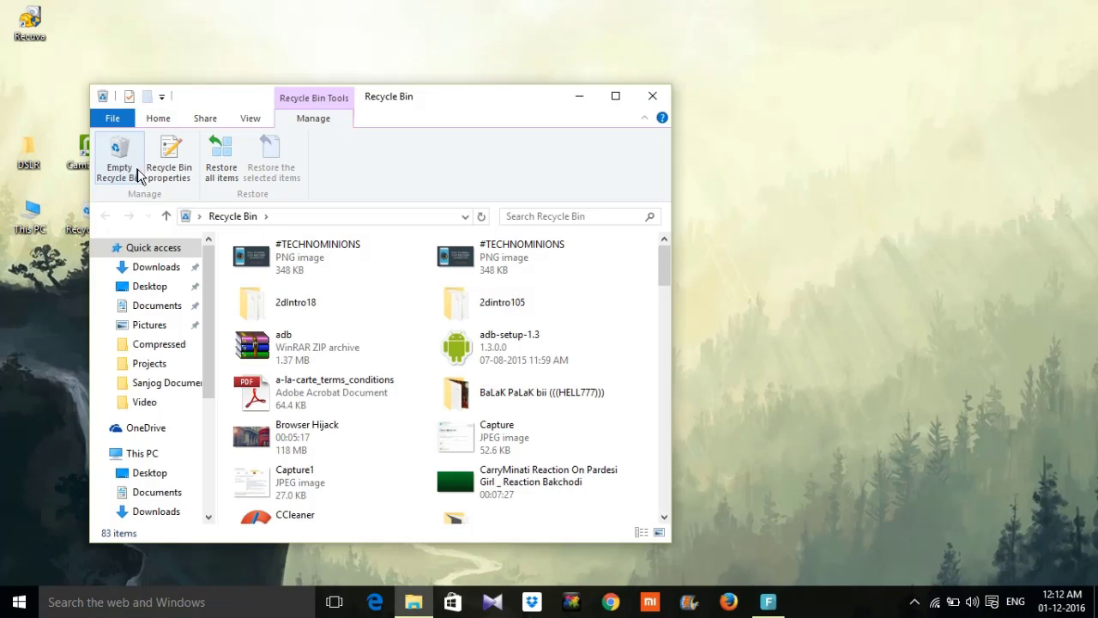
{"action": "left_click", "coordinate": [117, 166]}
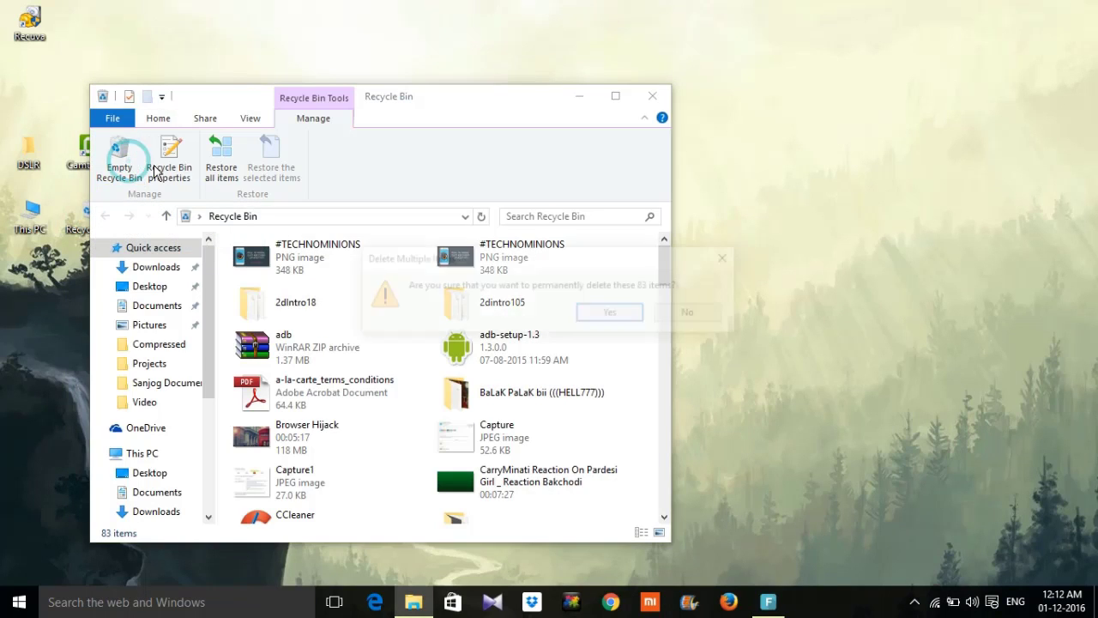
{"action": "left_click", "coordinate": [609, 314]}
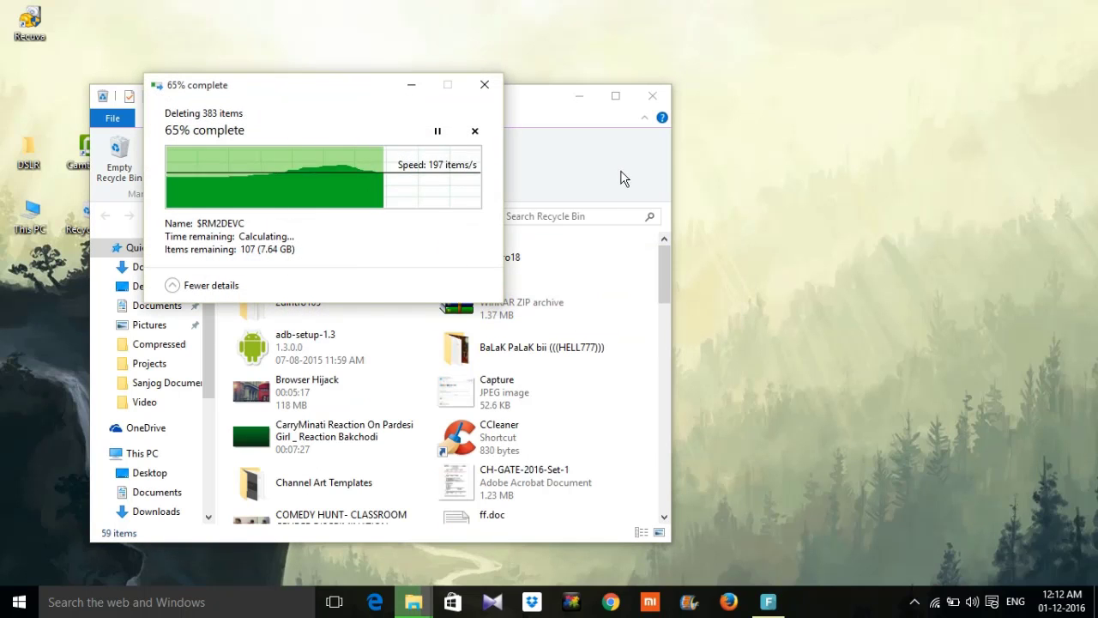
{"action": "left_click", "coordinate": [652, 96]}
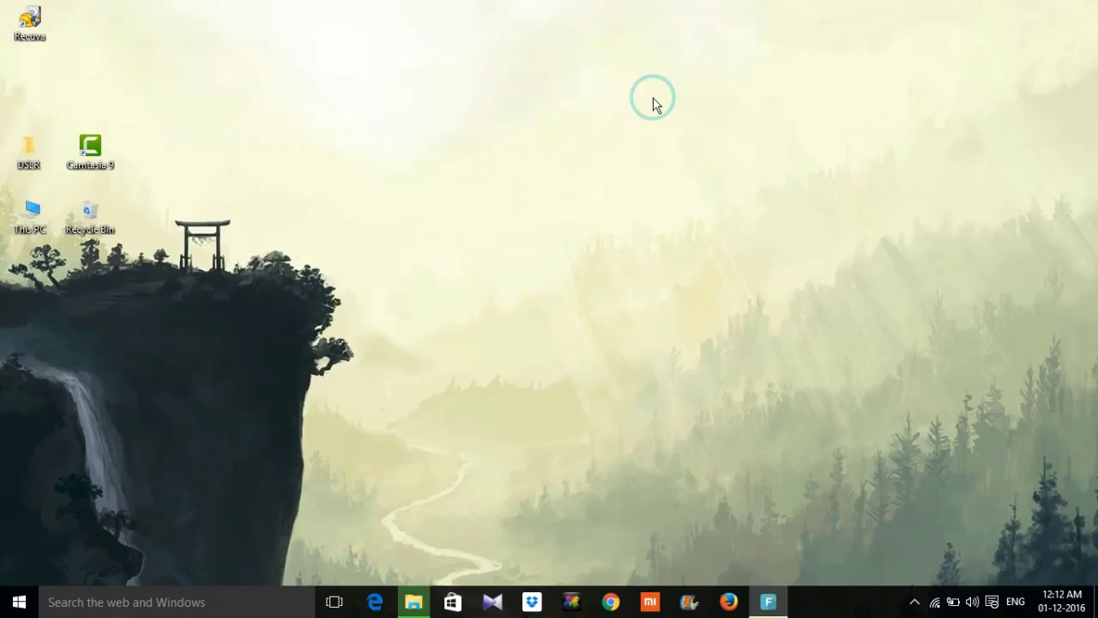
Launch Recuva and set the wizard's file type to Pictures.
{"action": "double_click", "coordinate": [35, 33]}
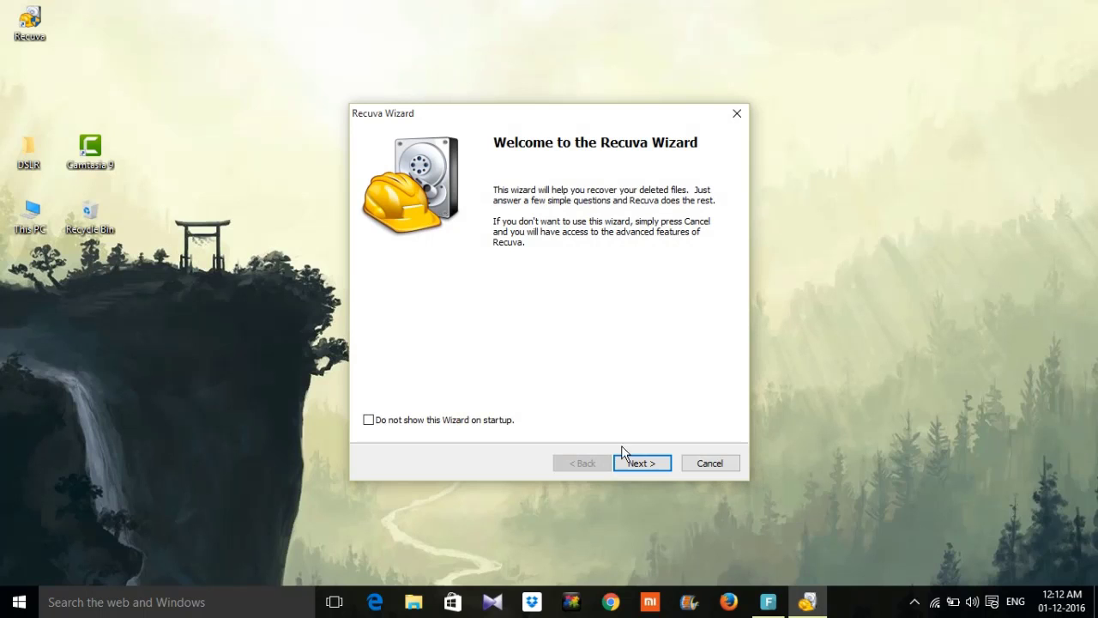
{"action": "left_click", "coordinate": [638, 465]}
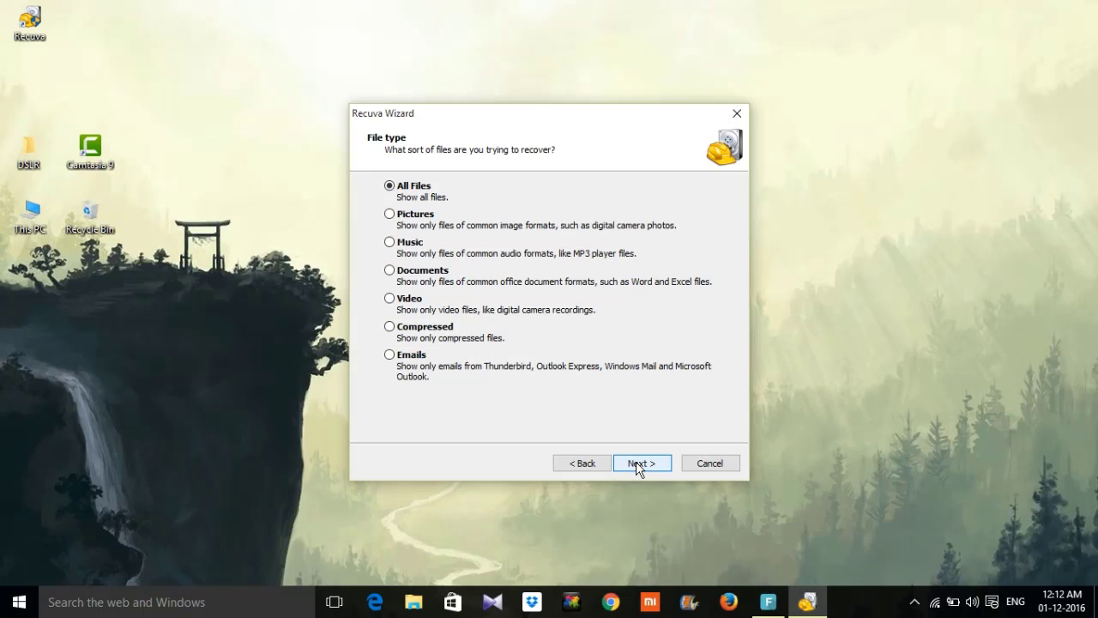
{"action": "left_click", "coordinate": [393, 216]}
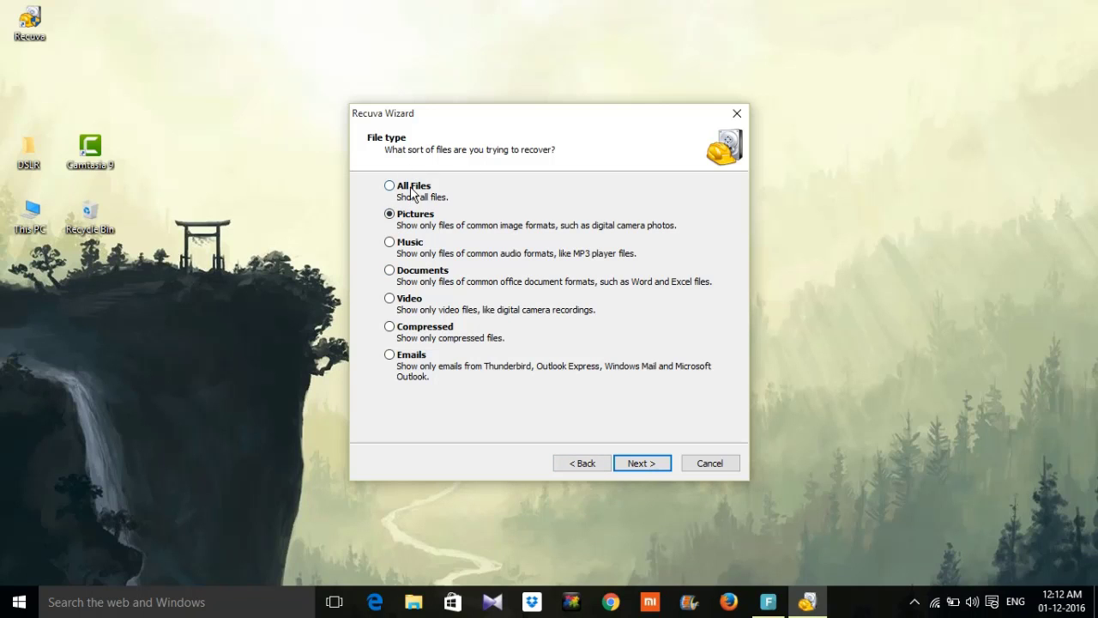
{"action": "left_click", "coordinate": [641, 461]}
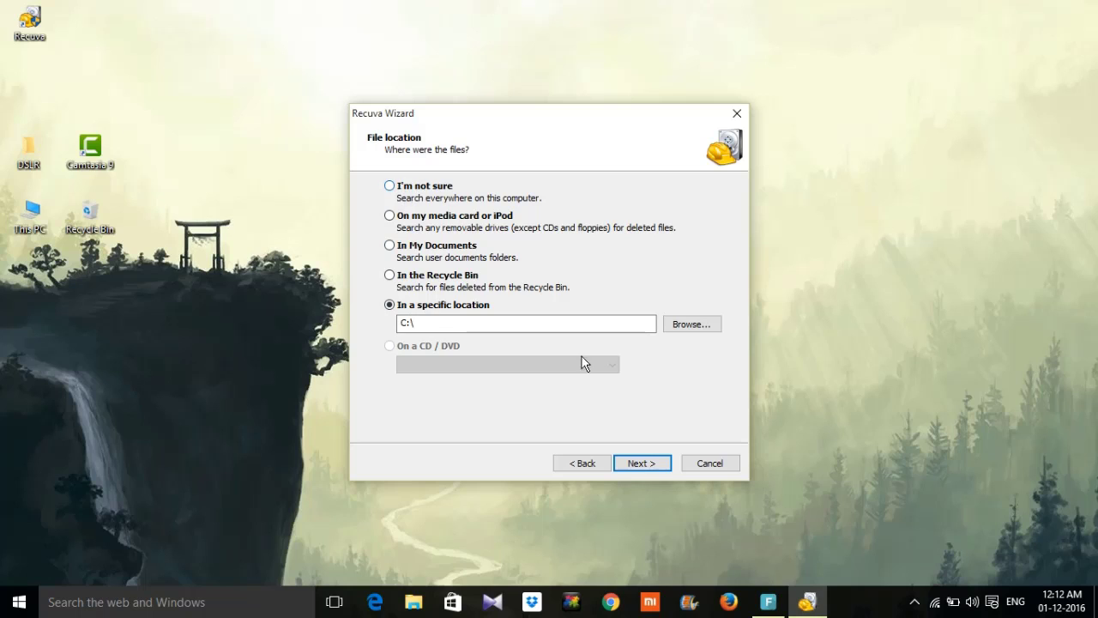
Set the wizard's specific search location to Local Disk (D:) and proceed to the final page.
{"action": "left_click", "coordinate": [675, 326]}
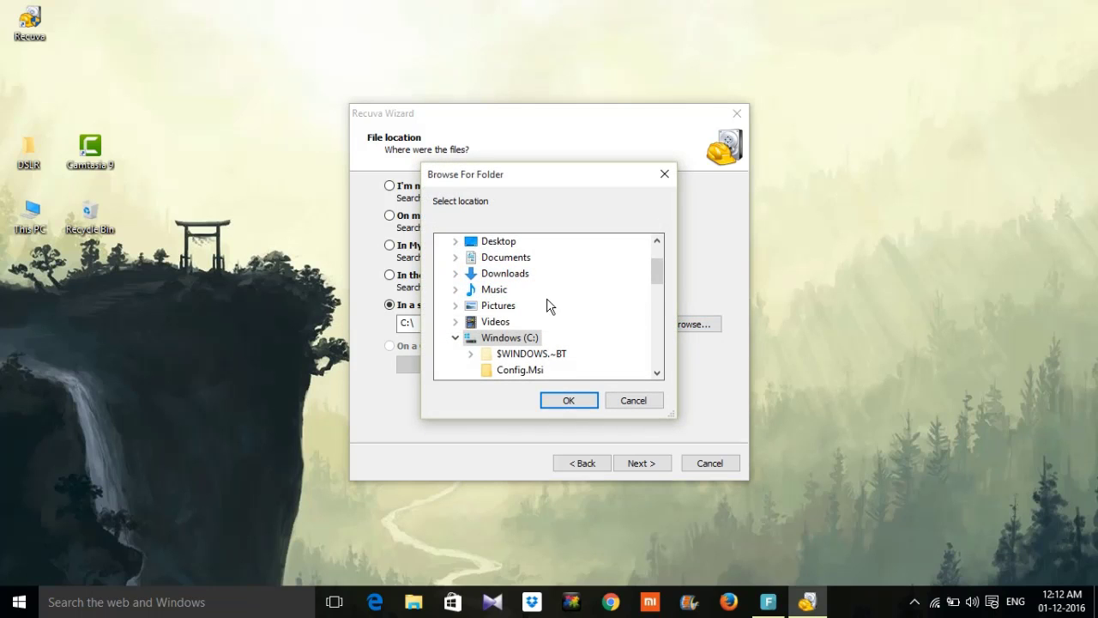
{"action": "left_click_drag", "start_coordinate": [657, 270], "coordinate": [661, 342]}
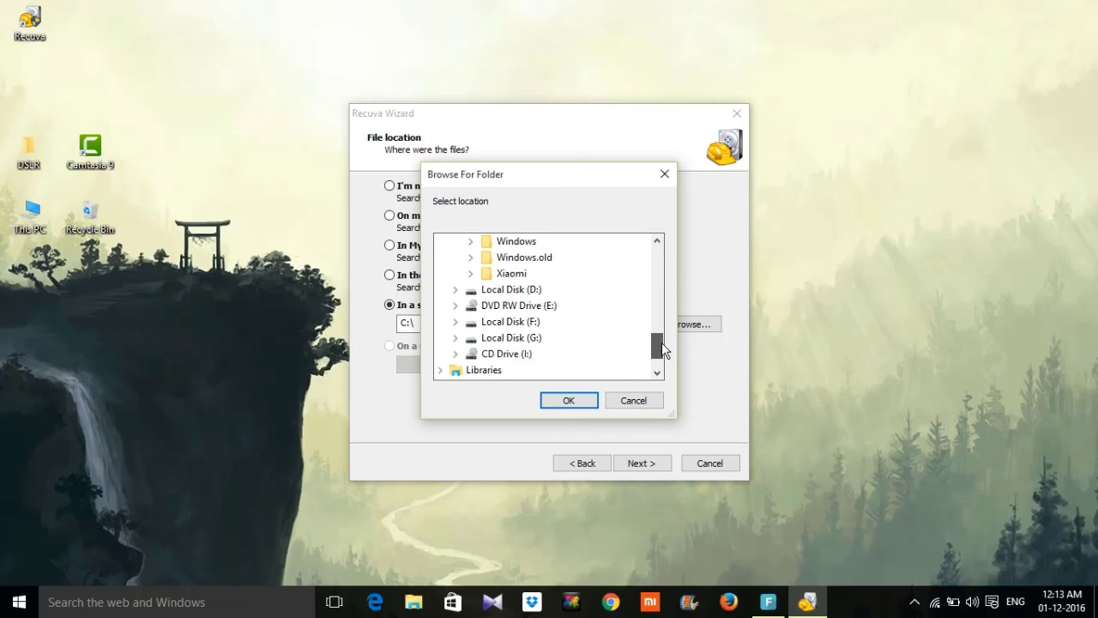
{"action": "left_click", "coordinate": [508, 290]}
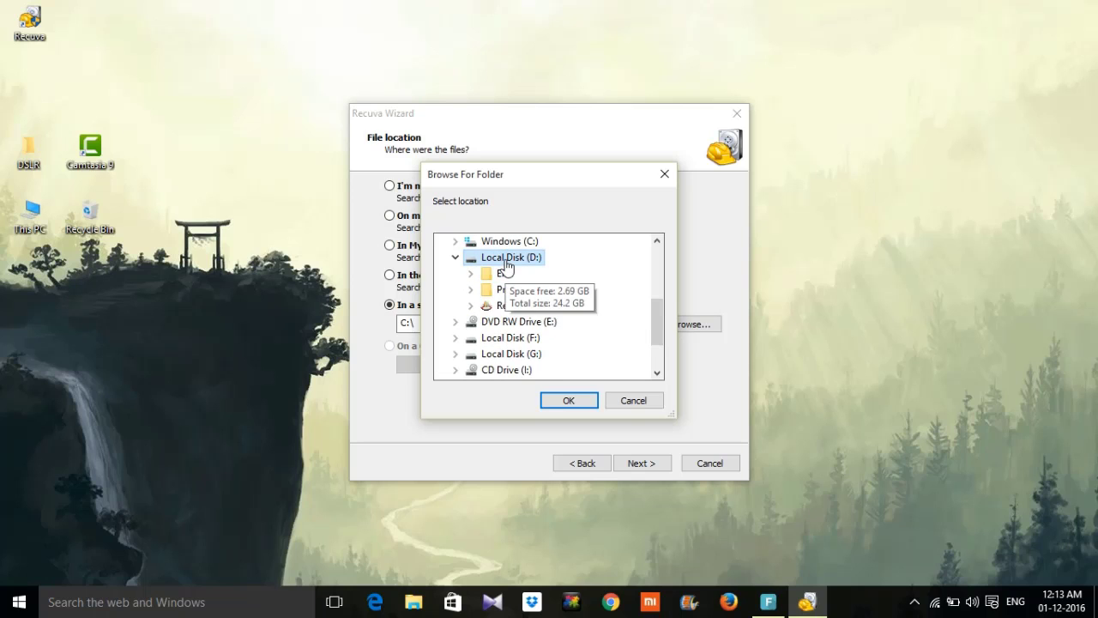
{"action": "left_click", "coordinate": [584, 103]}
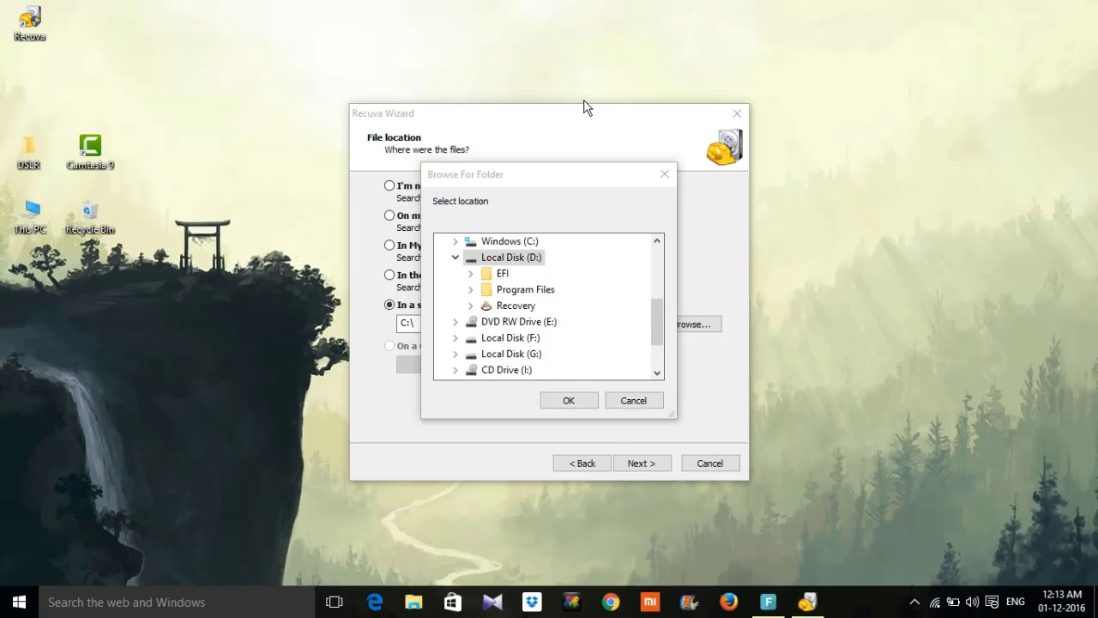
{"action": "left_click", "coordinate": [571, 402]}
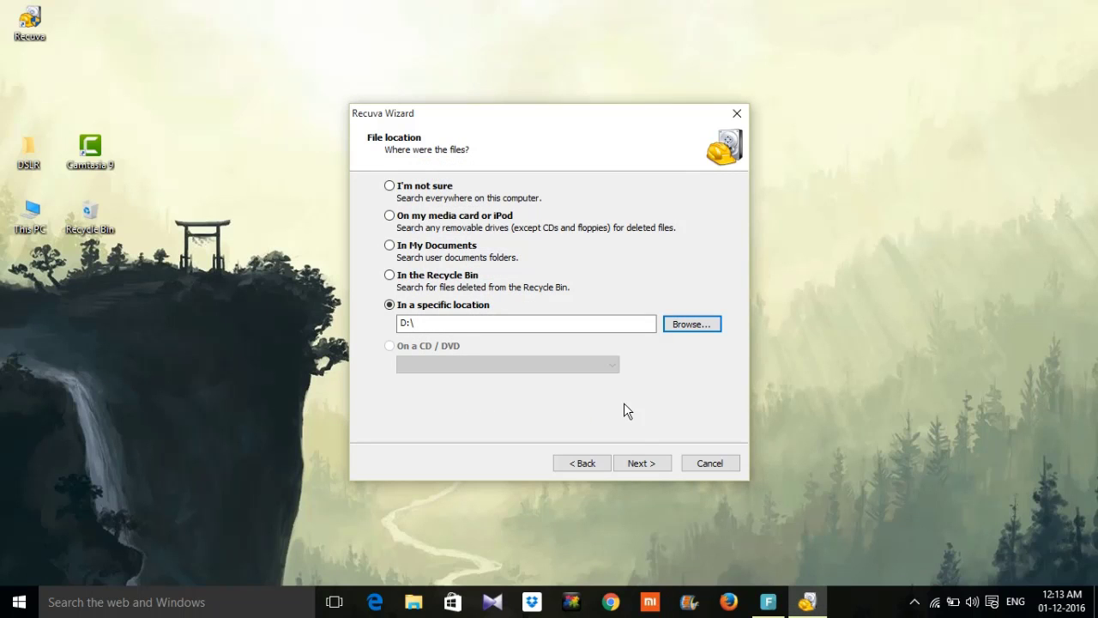
{"action": "left_click", "coordinate": [644, 466]}
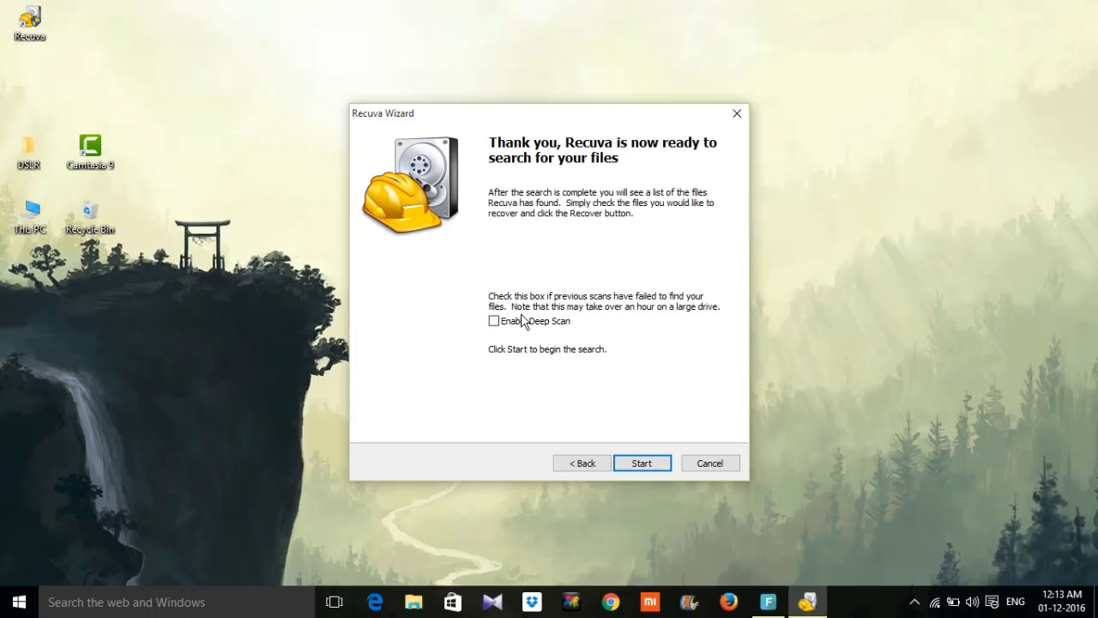
Start the search without Deep Scan and mark $RI4MC22.png for recovery in the results.
{"action": "left_click", "coordinate": [643, 464]}
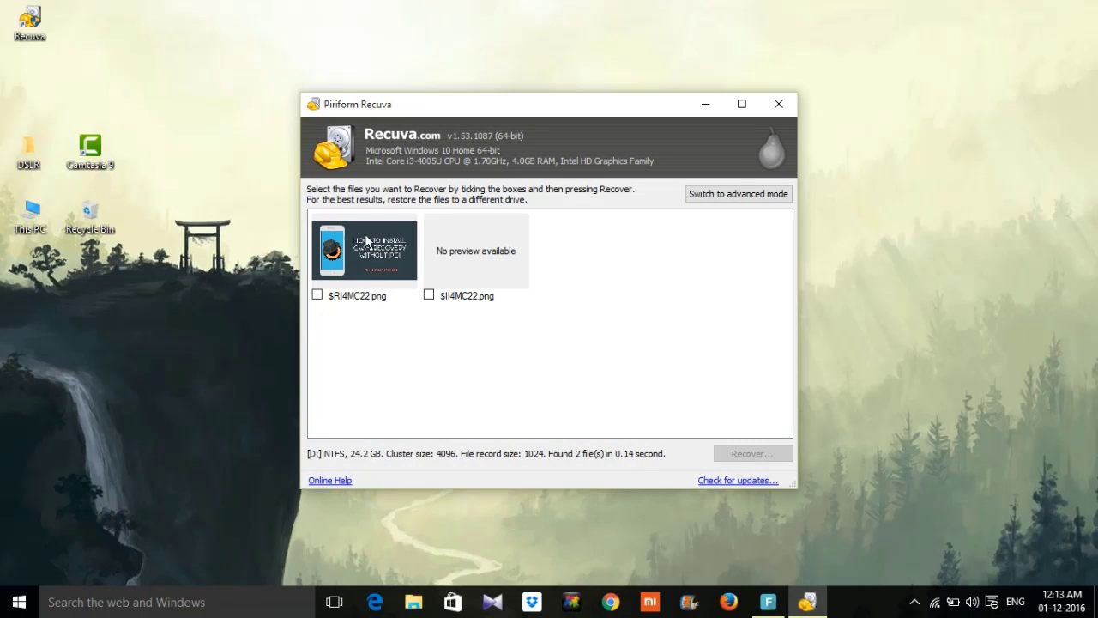
{"action": "left_click", "coordinate": [360, 261]}
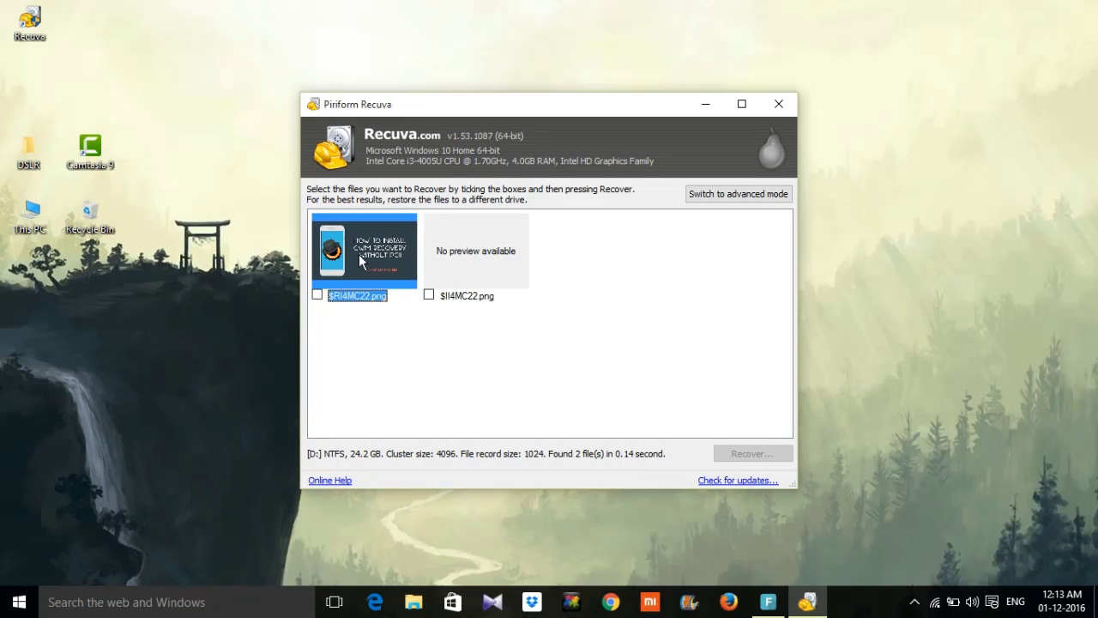
{"action": "left_click", "coordinate": [318, 295]}
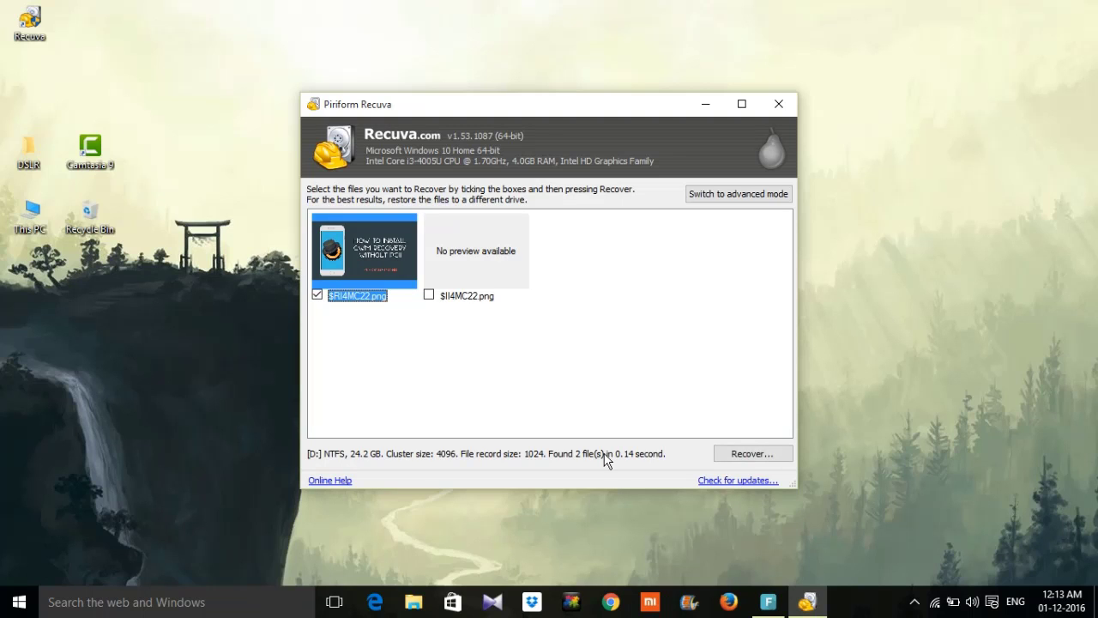
Recover the marked image to the Desktop folder under This PC and dismiss the completion report.
{"action": "left_click", "coordinate": [736, 460]}
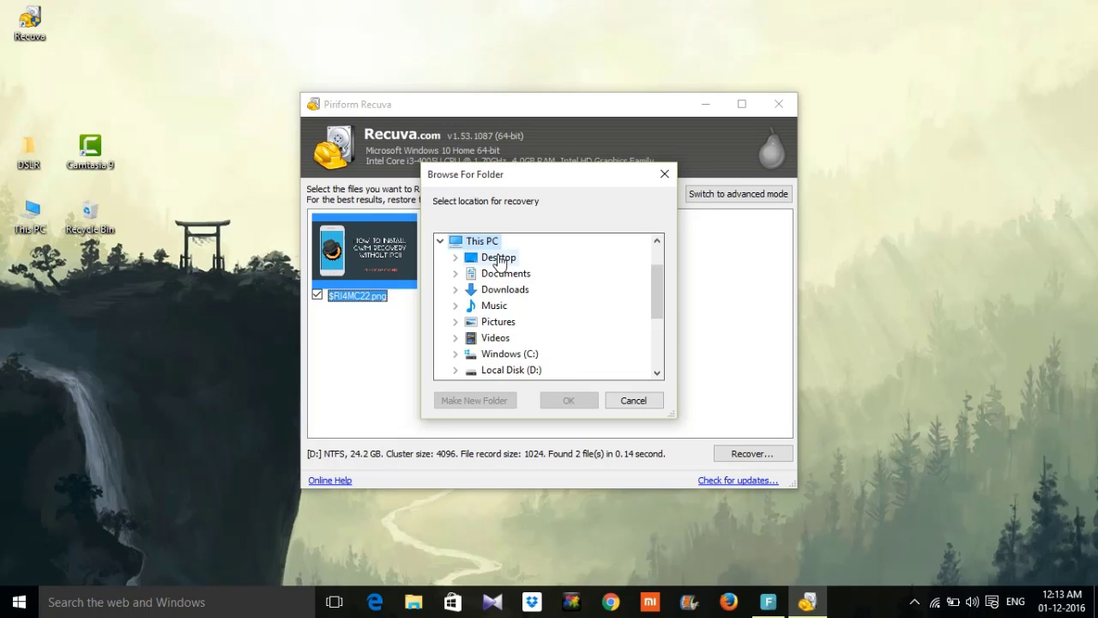
{"action": "left_click", "coordinate": [497, 259]}
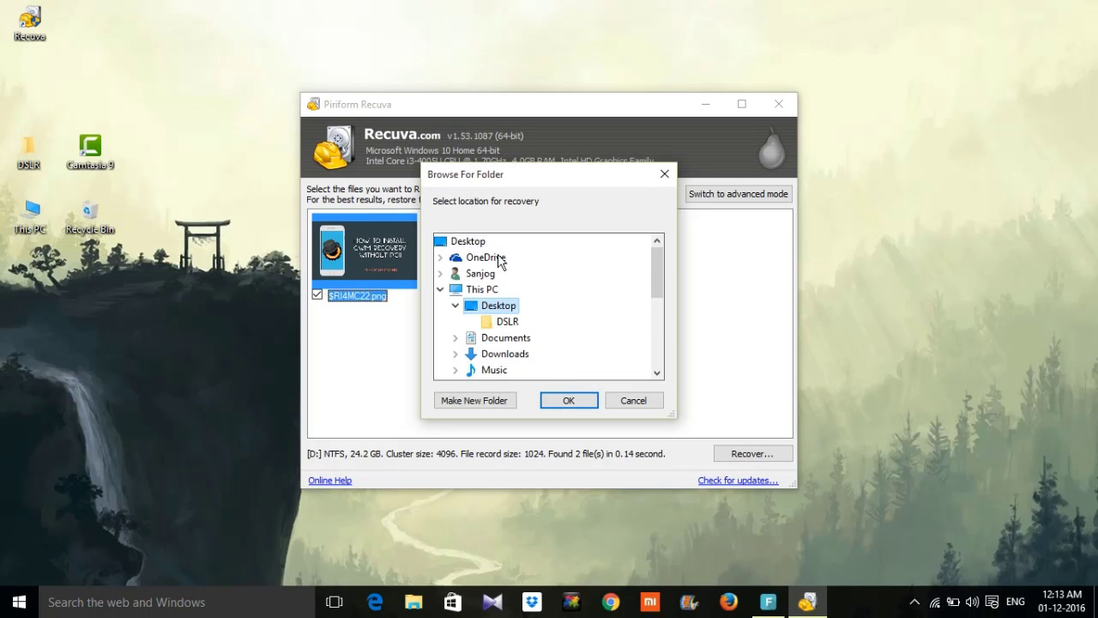
{"action": "left_click", "coordinate": [568, 401]}
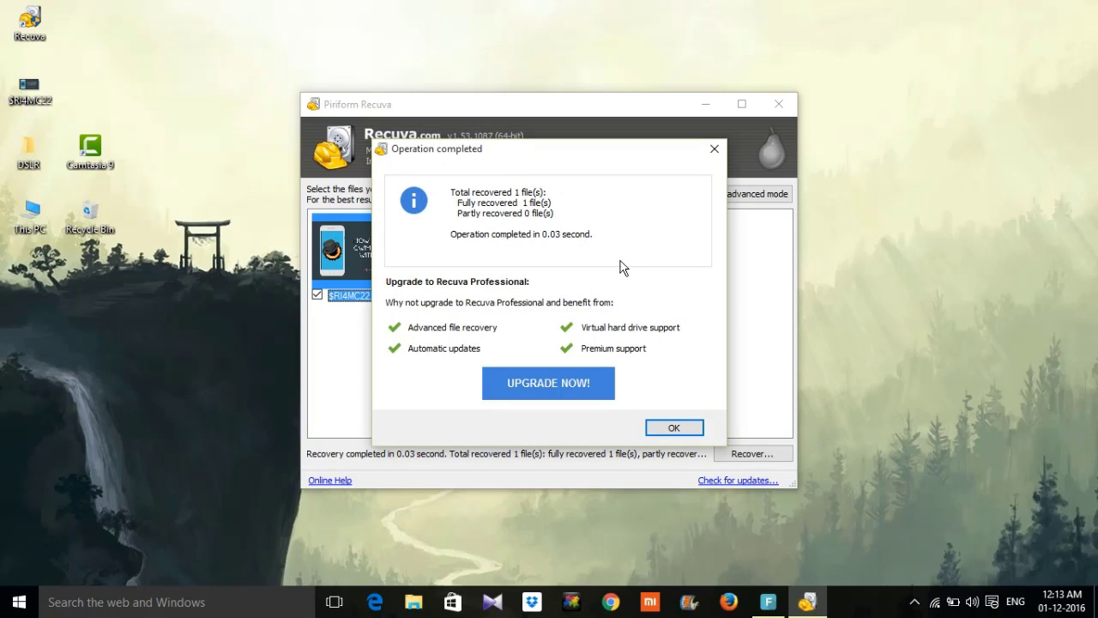
{"action": "left_click", "coordinate": [672, 428]}
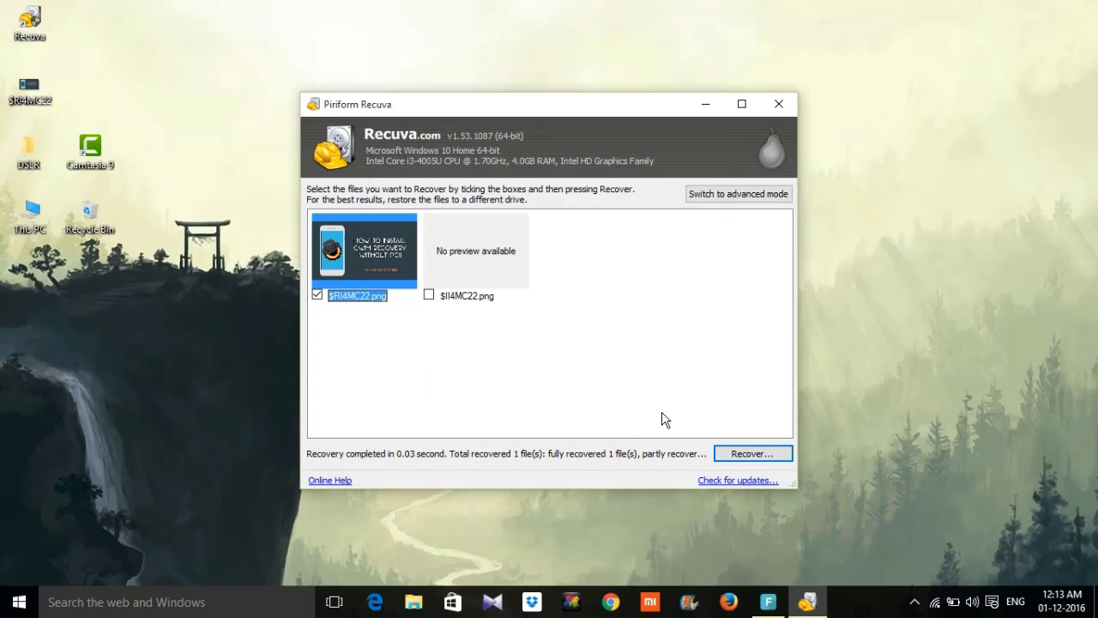
Close Recuva and open the recovered $RI4MC22 image from the desktop to check it.
{"action": "left_click", "coordinate": [778, 104]}
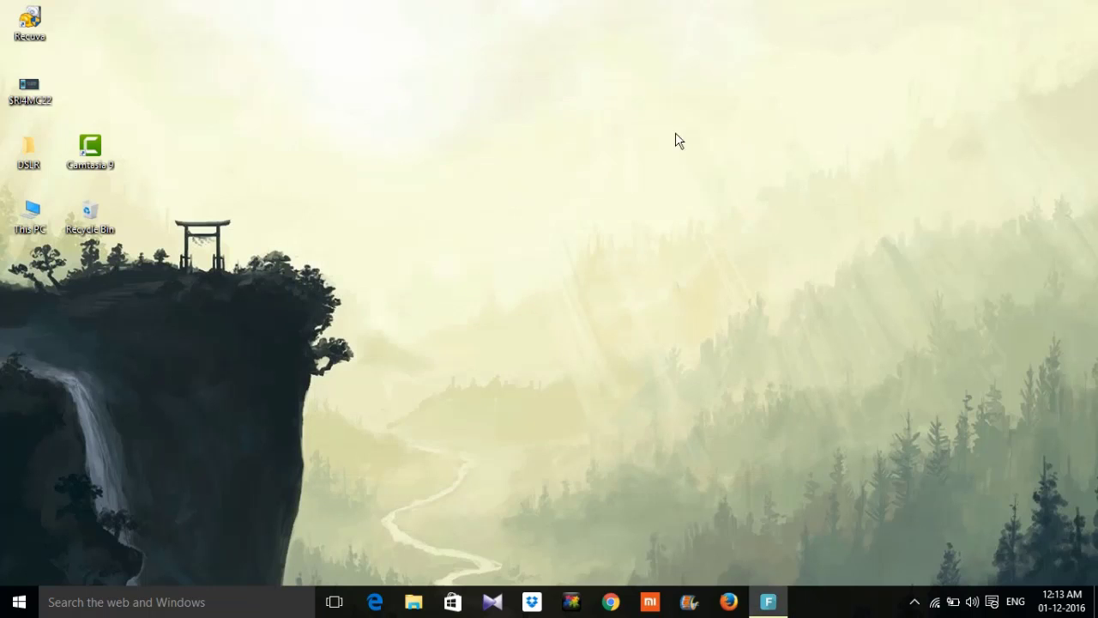
{"action": "double_click", "coordinate": [31, 86]}
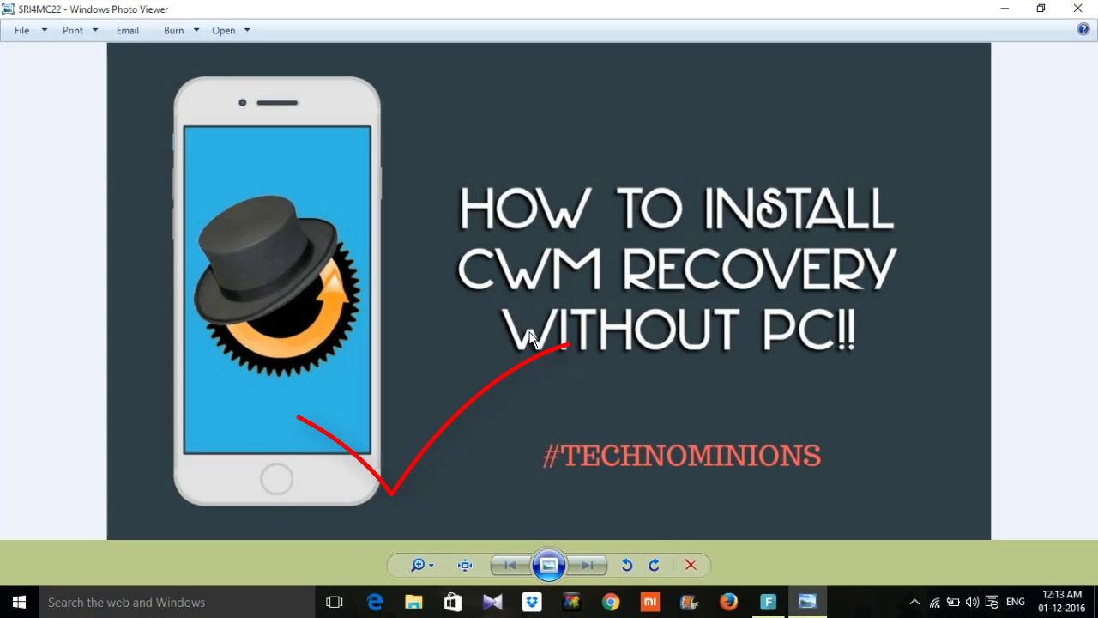